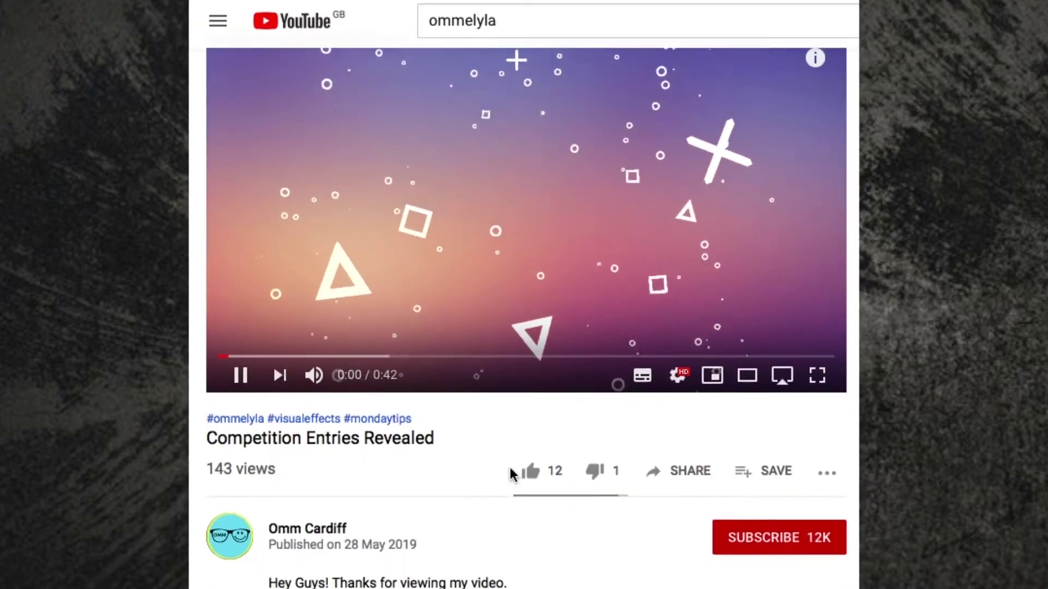
- Read through the description and comments under the Competition Entries Revealed video on YouTube
scroll(453, 442, "down", 10)
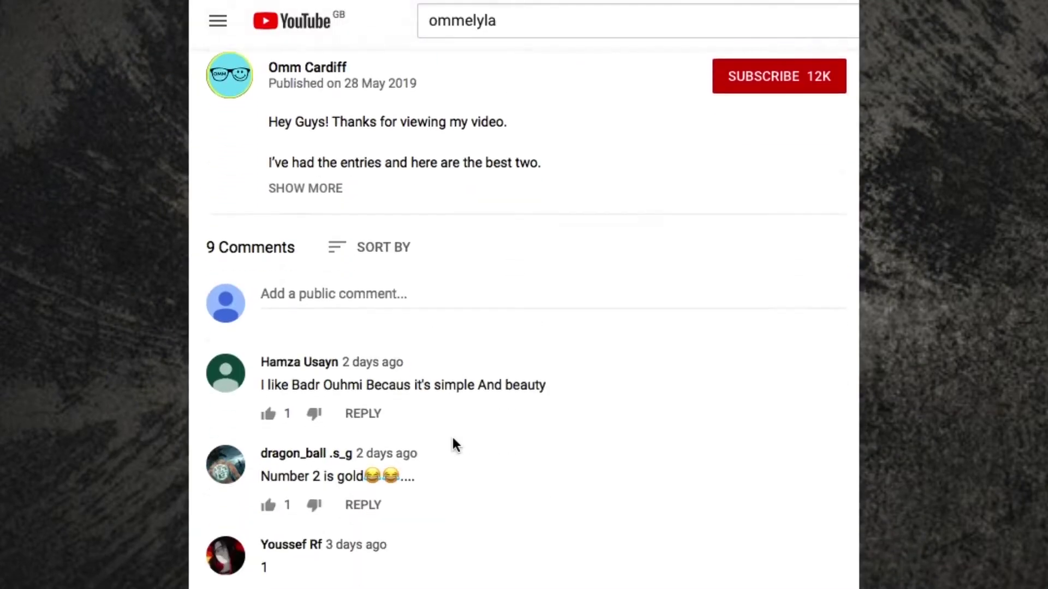
scroll(452, 437, "down", 5)
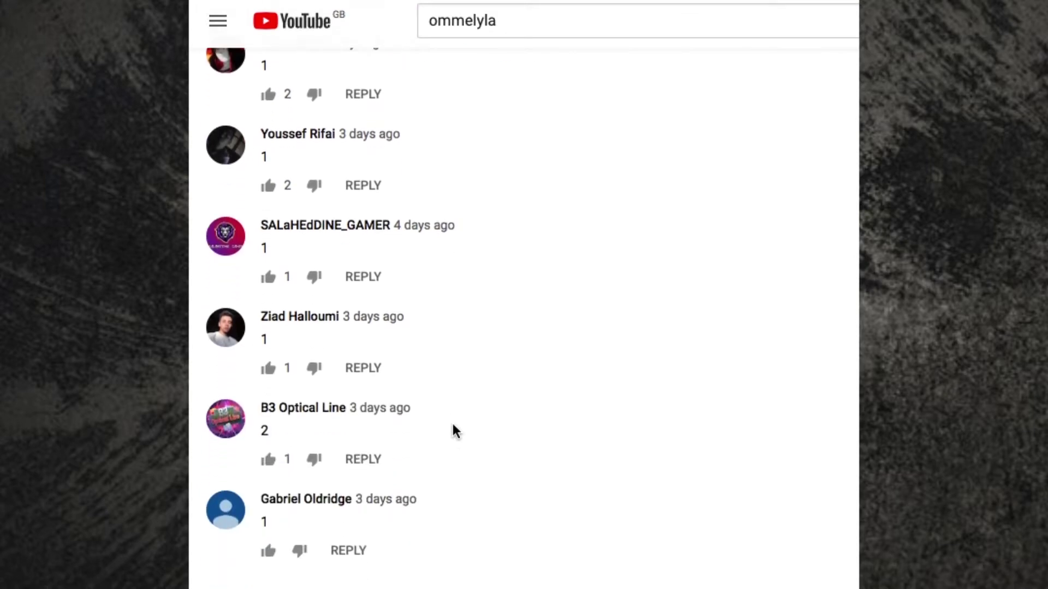
scroll(453, 424, "up", 15)
scroll(453, 428, "up", 6)
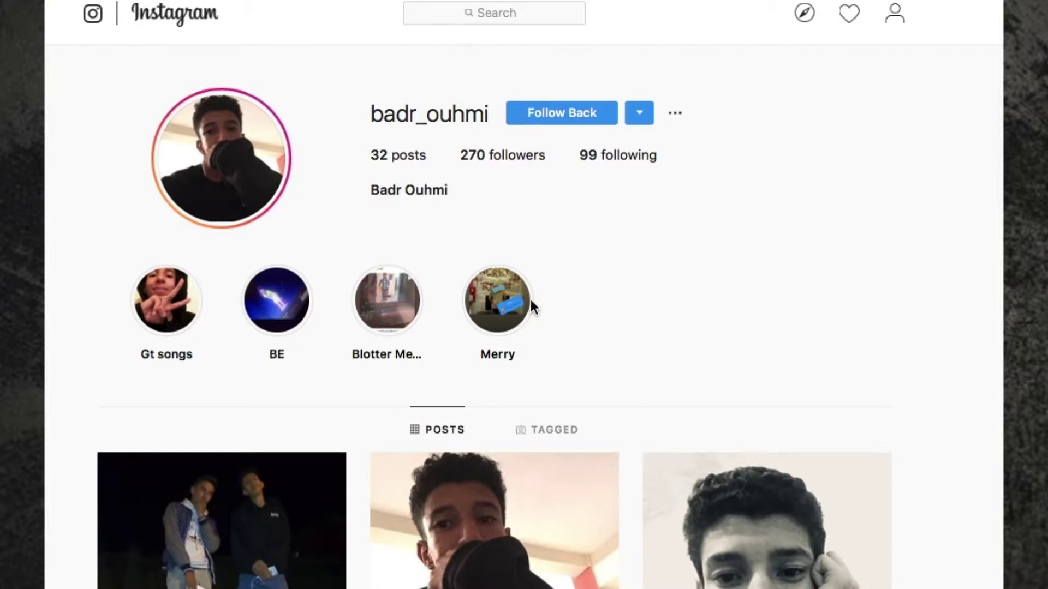
- Browse the posts on the entrant's Instagram profile and view the Monday Tips video post
scroll(530, 299, "down", 14)
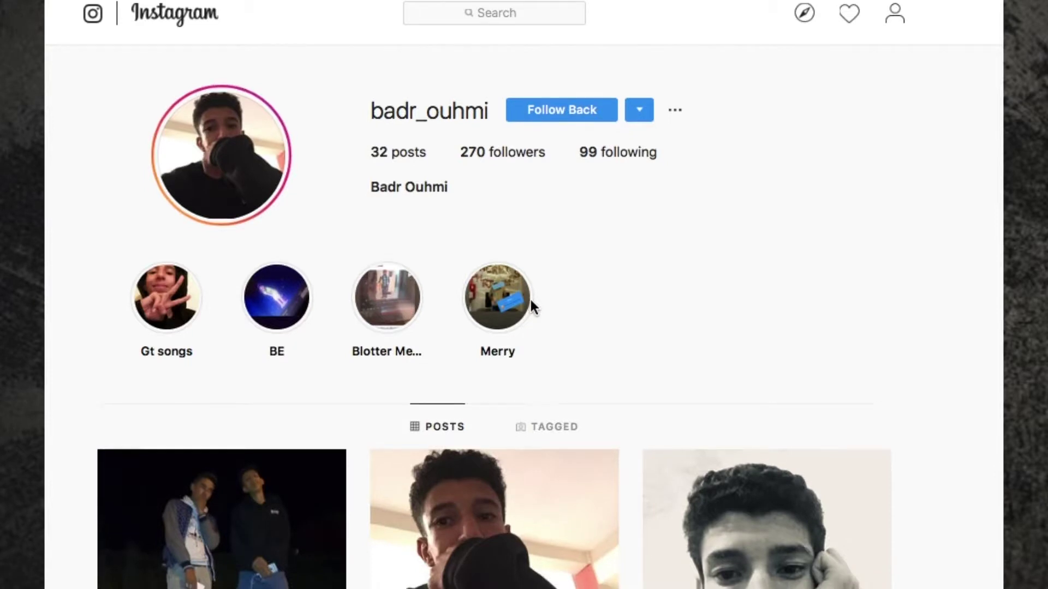
scroll(531, 300, "down", 6)
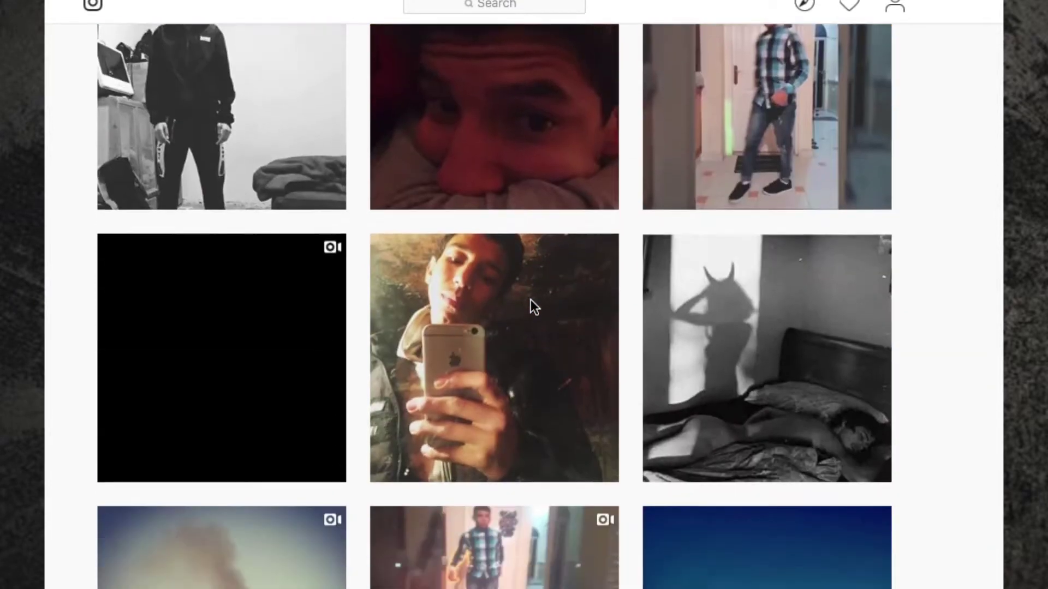
mouse_move(222, 228)
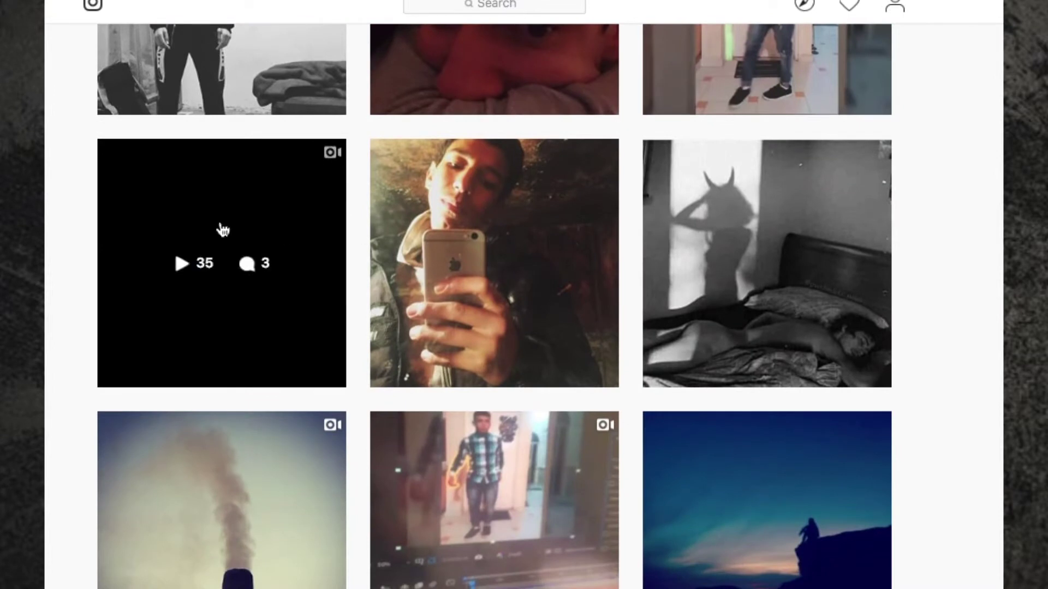
left_click(222, 230)
left_click(384, 336)
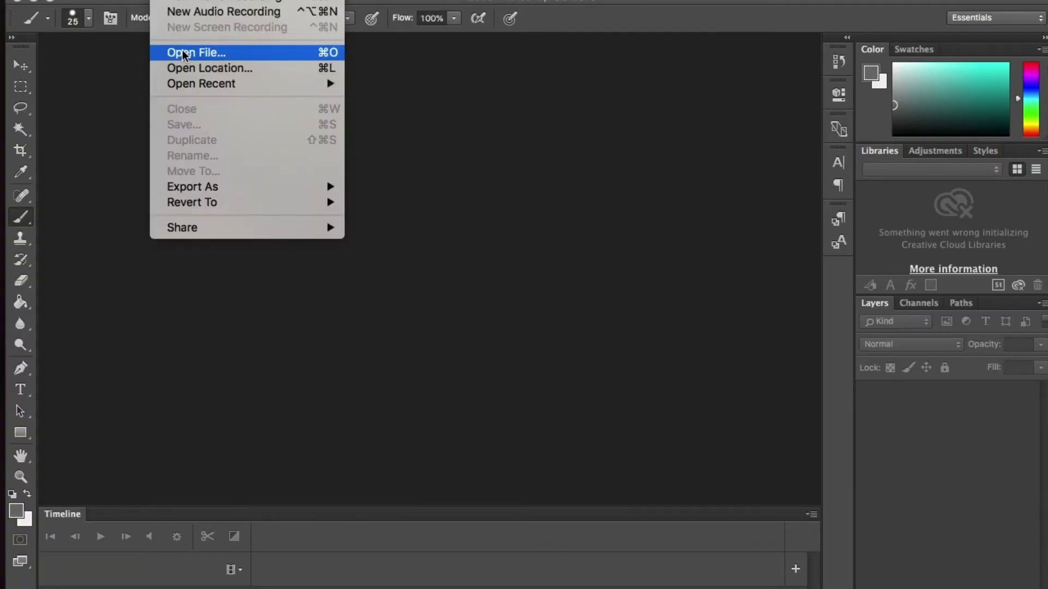
left_click(185, 49)
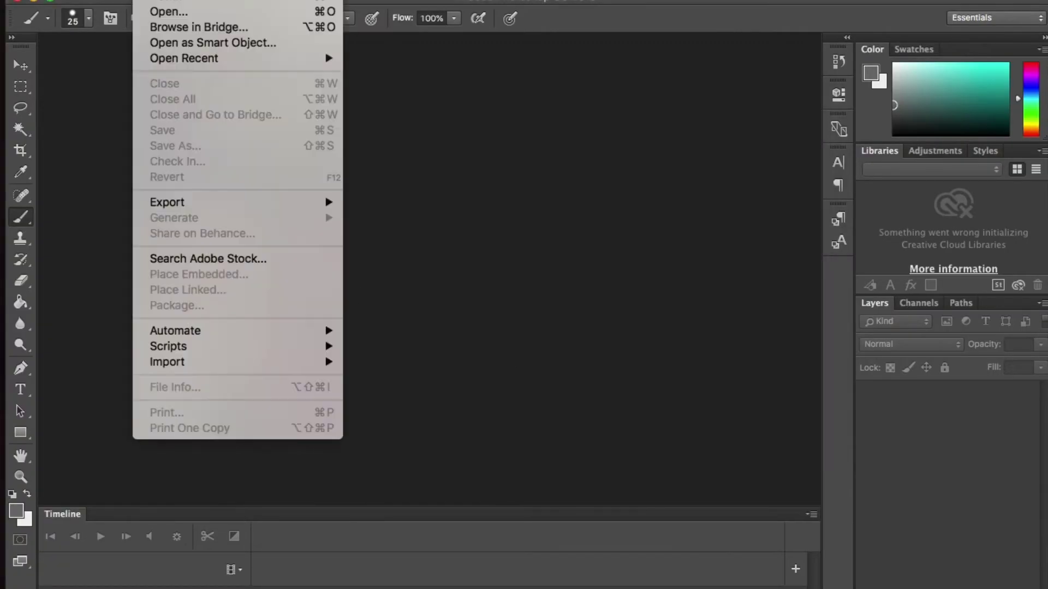
left_click(166, 9)
left_click(298, 166)
left_click(434, 250)
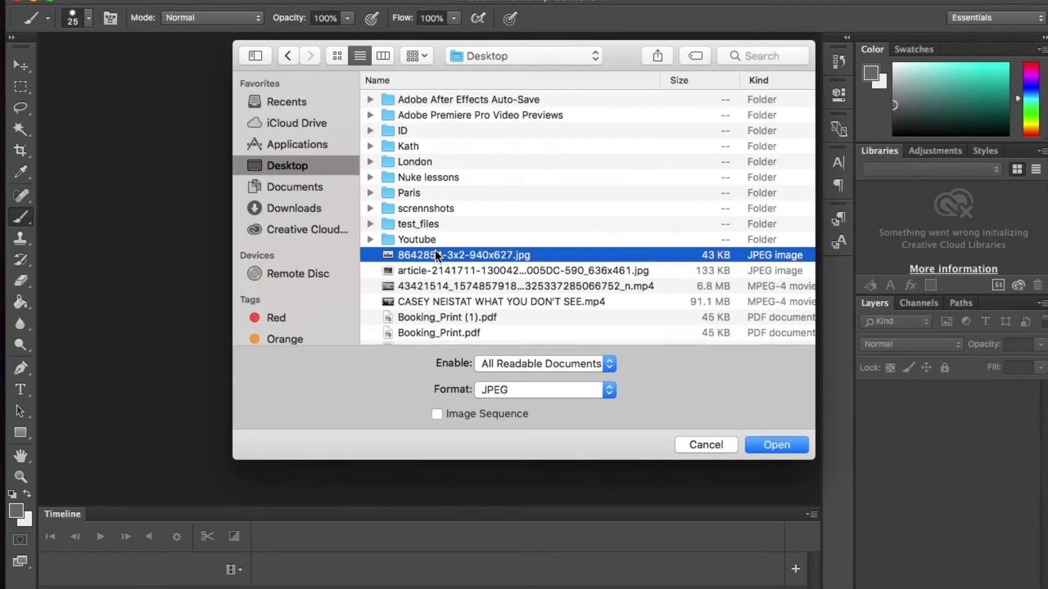
left_click(434, 265, "shift")
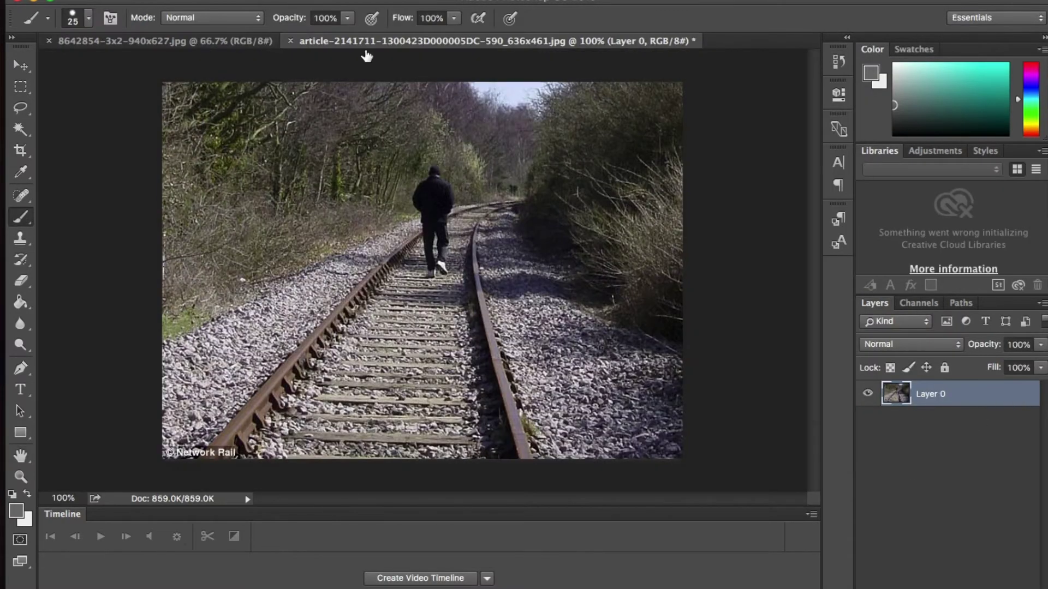
- Start a Pen tool path just below the image at the left rail's base and trace it up the rail and around the man's upper body
key("v")
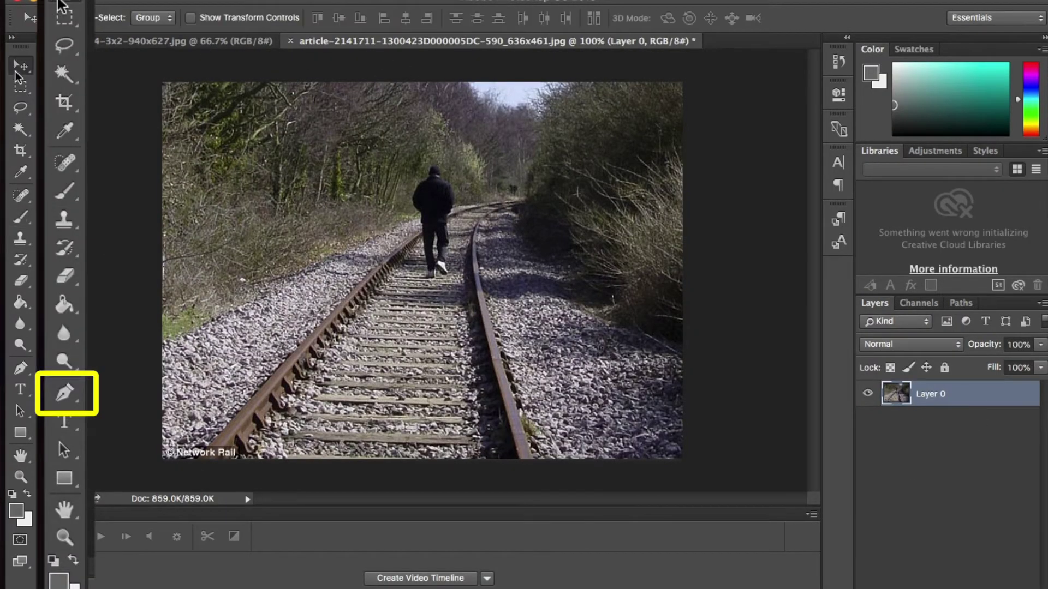
left_click(20, 373)
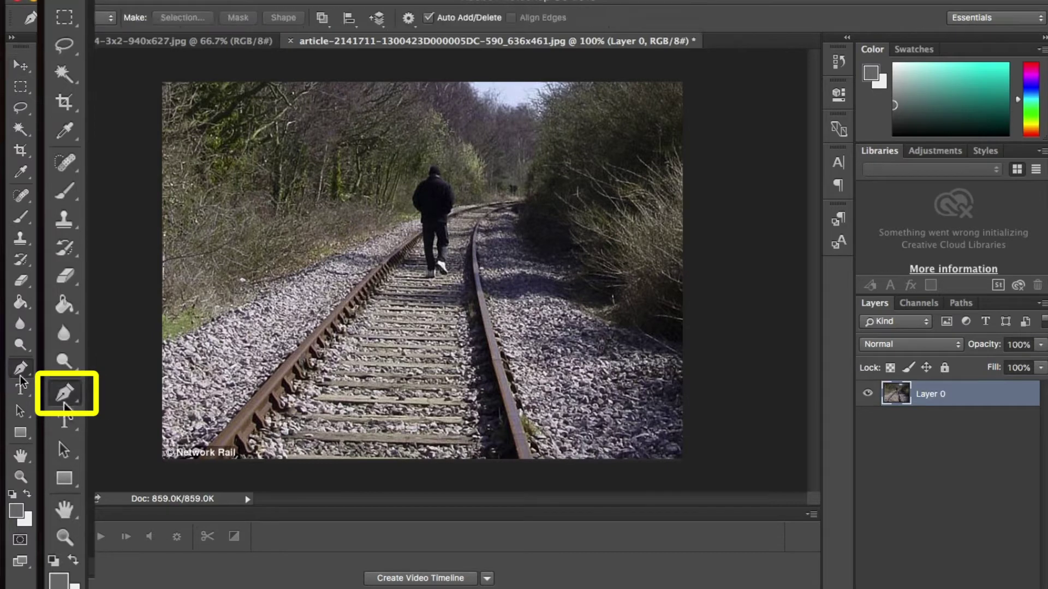
left_click(185, 465)
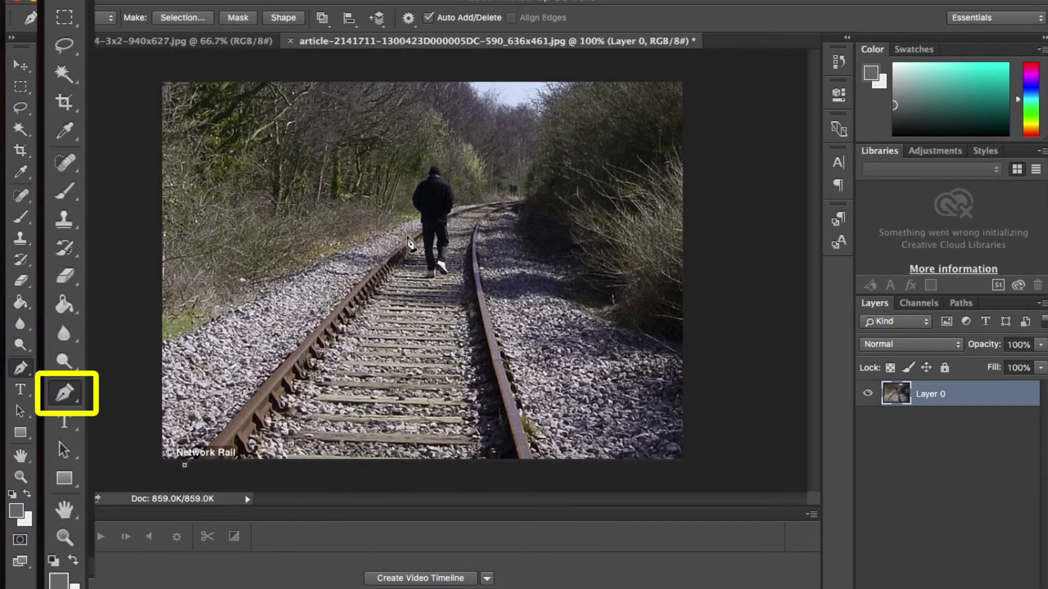
key("super+plus")
key("super+plus")
left_click_drag(452, 179, 442, 479)
left_click(404, 423)
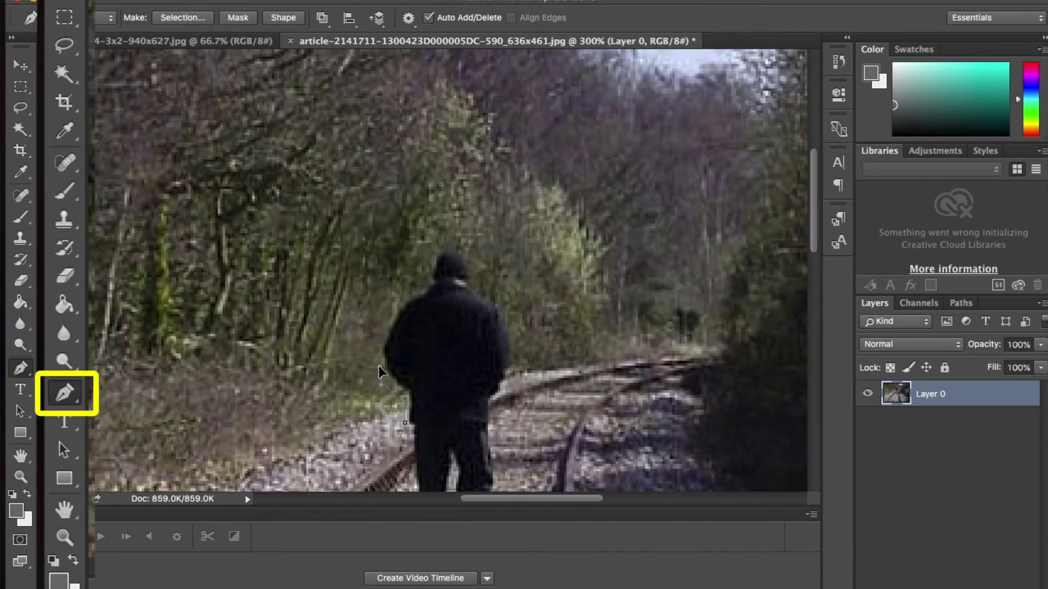
left_click_drag(430, 295, 478, 258)
left_click_drag(515, 342, 515, 355)
left_click(515, 377)
- Continue the path along the upper edge of the distant track bend, around its far end and back along the right rail
left_click_drag(596, 357, 627, 353)
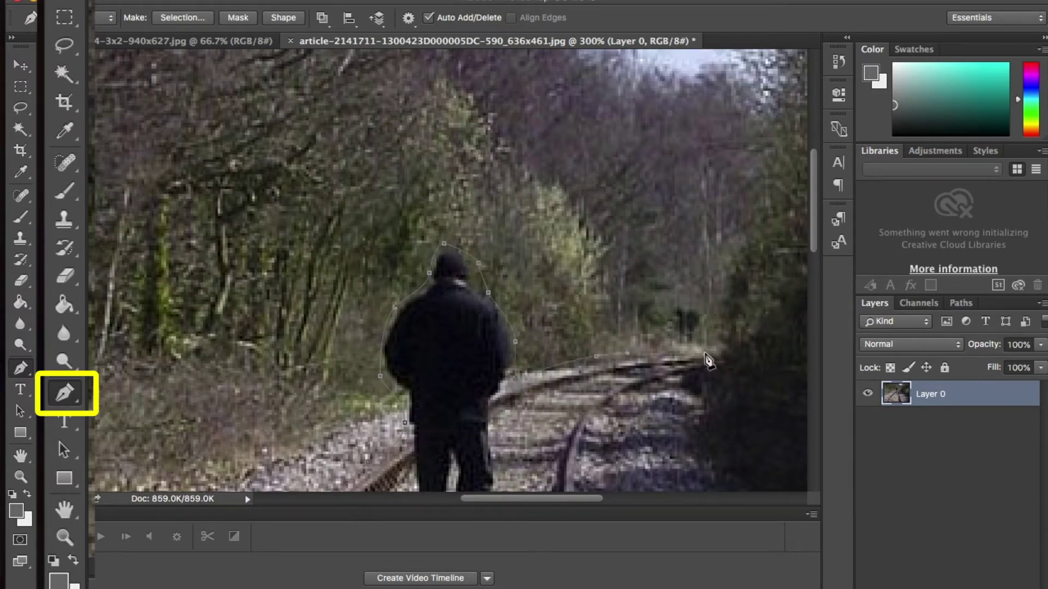
left_click_drag(705, 353, 688, 380)
left_click(729, 362)
left_click_drag(628, 413, 648, 222)
left_click_drag(601, 332, 601, 347)
left_click_drag(642, 377, 645, 331)
key("super+z")
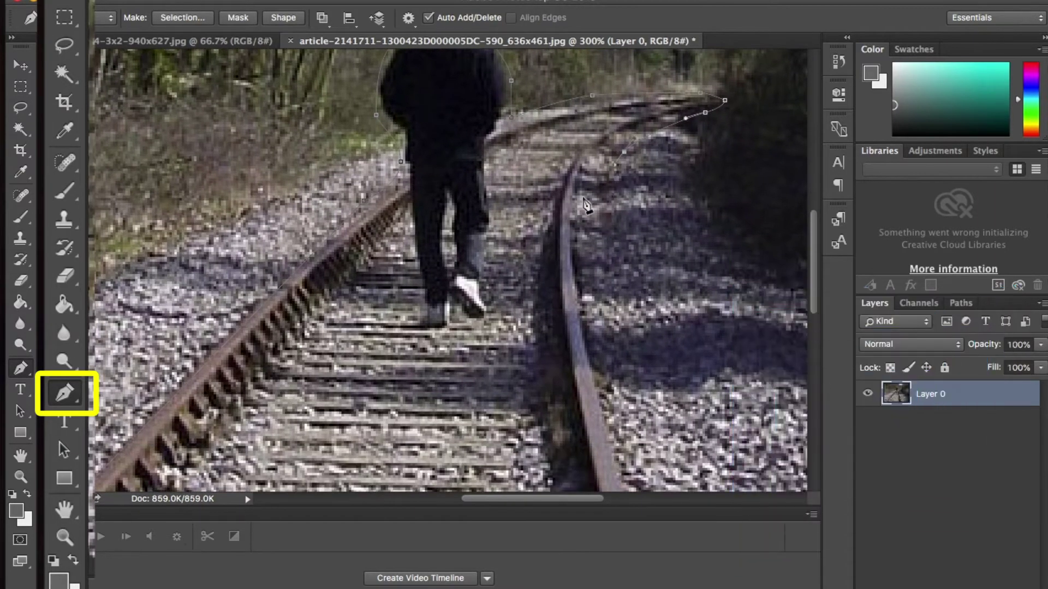
- Trace the path down the right rail to just below the image and close it at its starting point
left_click_drag(580, 203, 577, 229)
left_click_drag(587, 343, 573, 108)
key("super+minus")
key("super+minus")
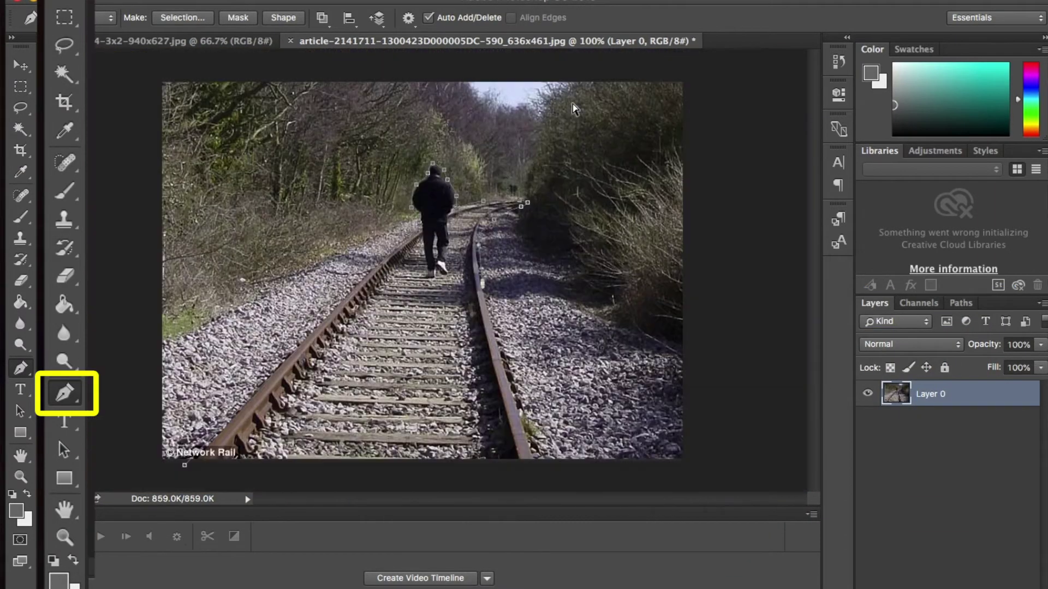
left_click(545, 470)
left_click(185, 465)
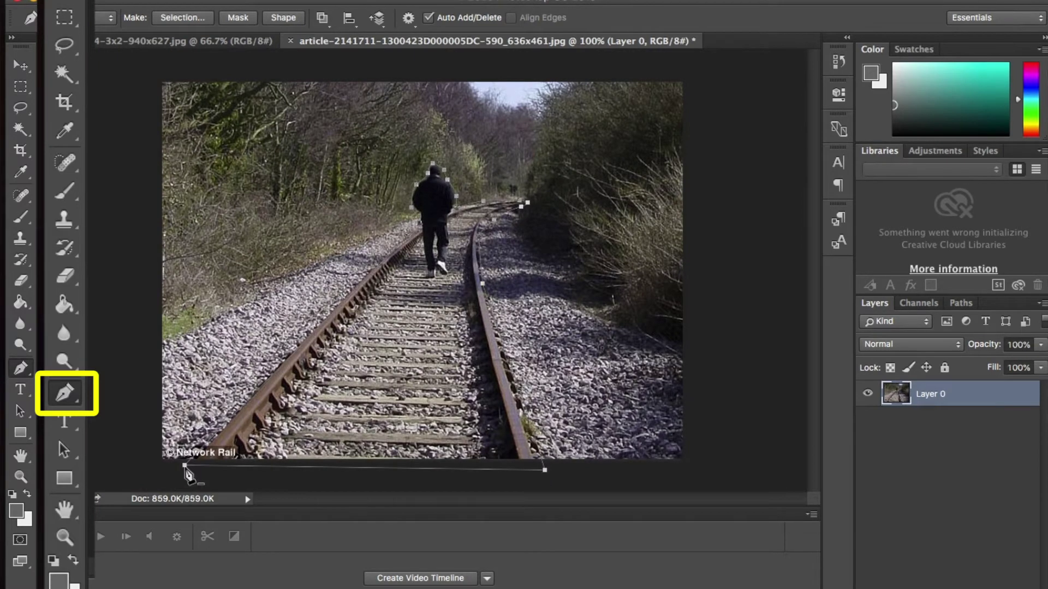
- Save the work path of the man and railway track as Path 1
left_click(935, 237)
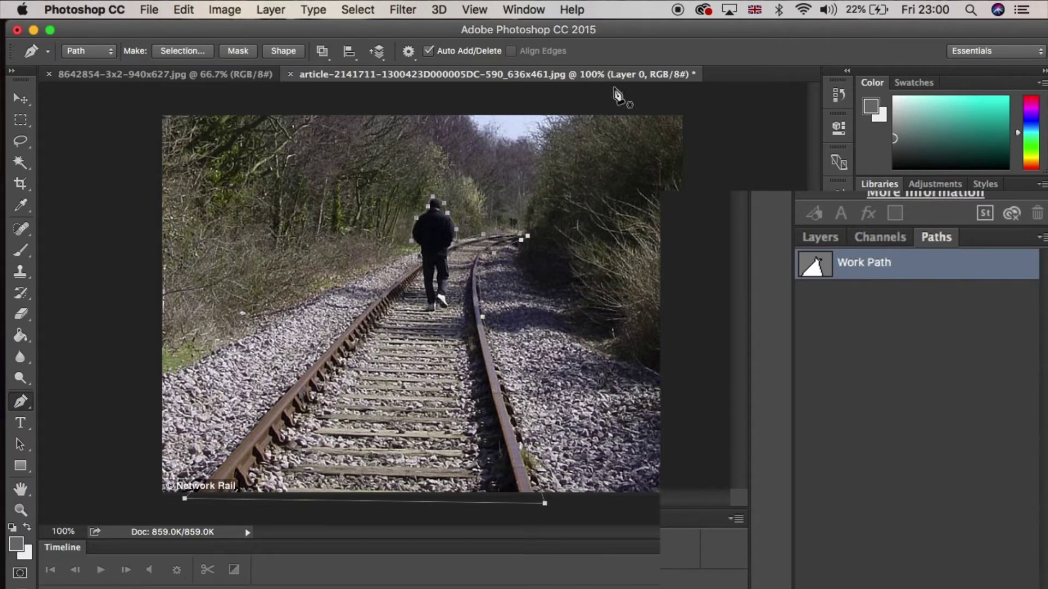
left_click(522, 10)
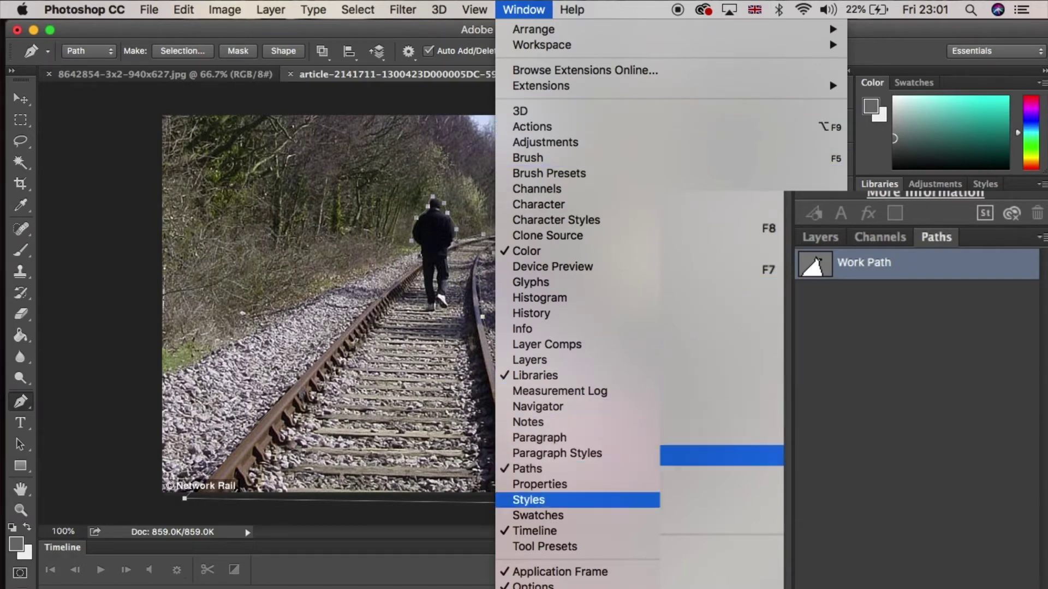
left_click(986, 461)
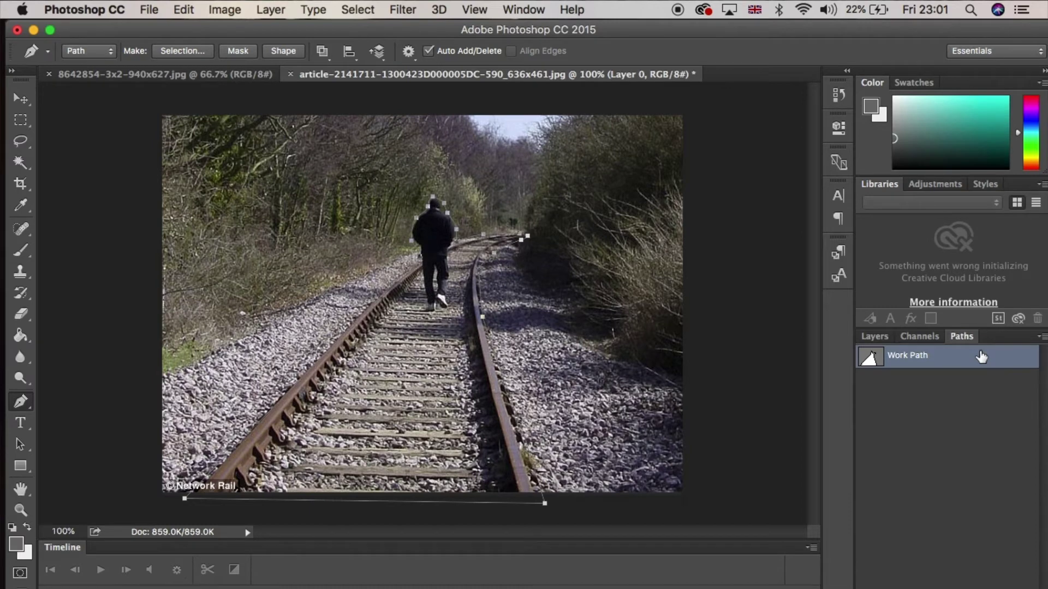
double_click(981, 357)
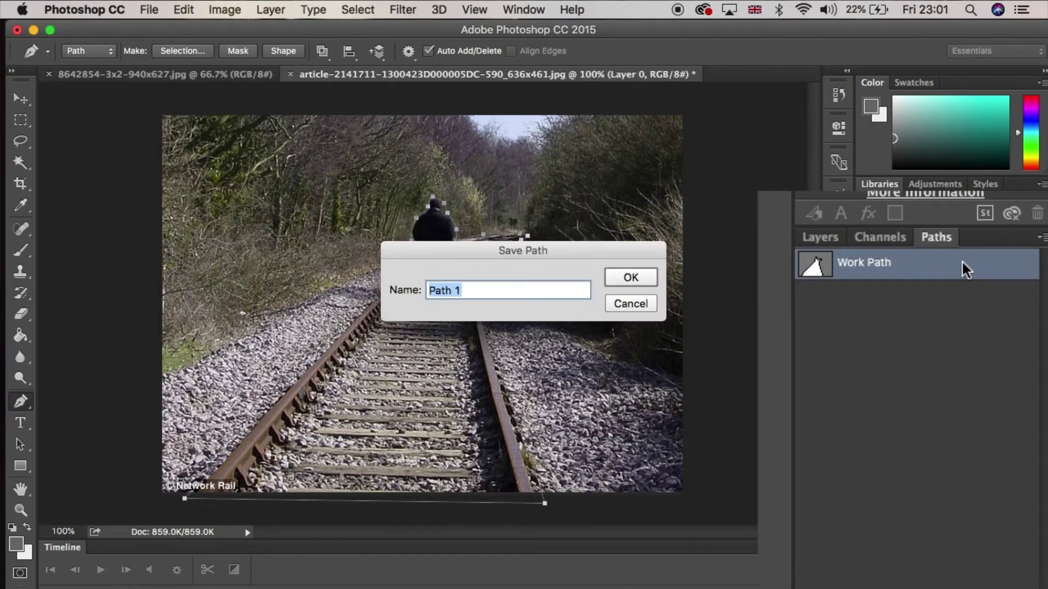
key("Return")
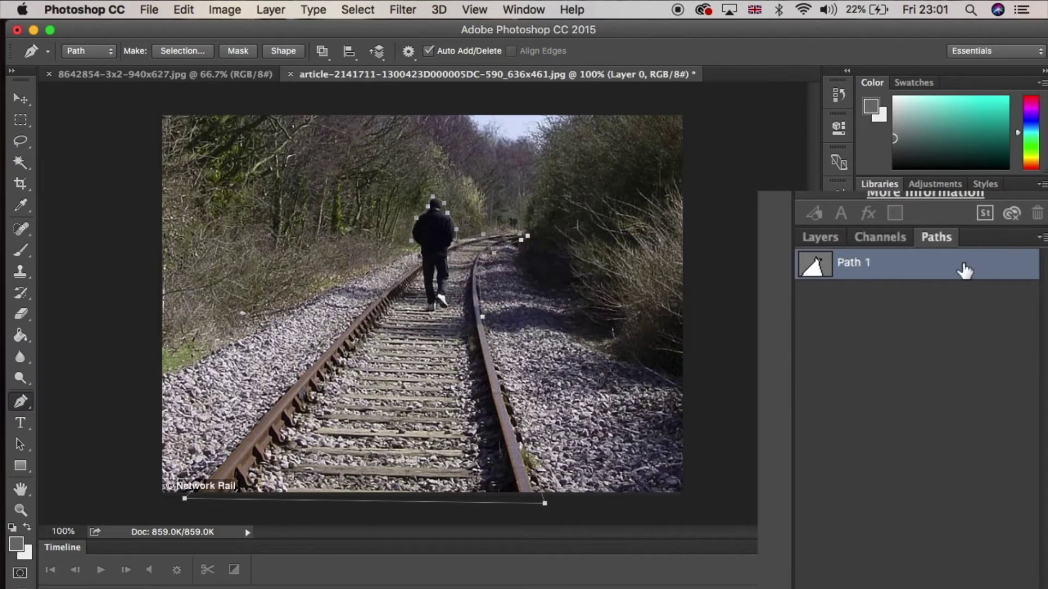
- Make a new anti-aliased selection from the path with a 1-pixel feather radius and add it to Layer 0 as a layer mask
key("super+z")
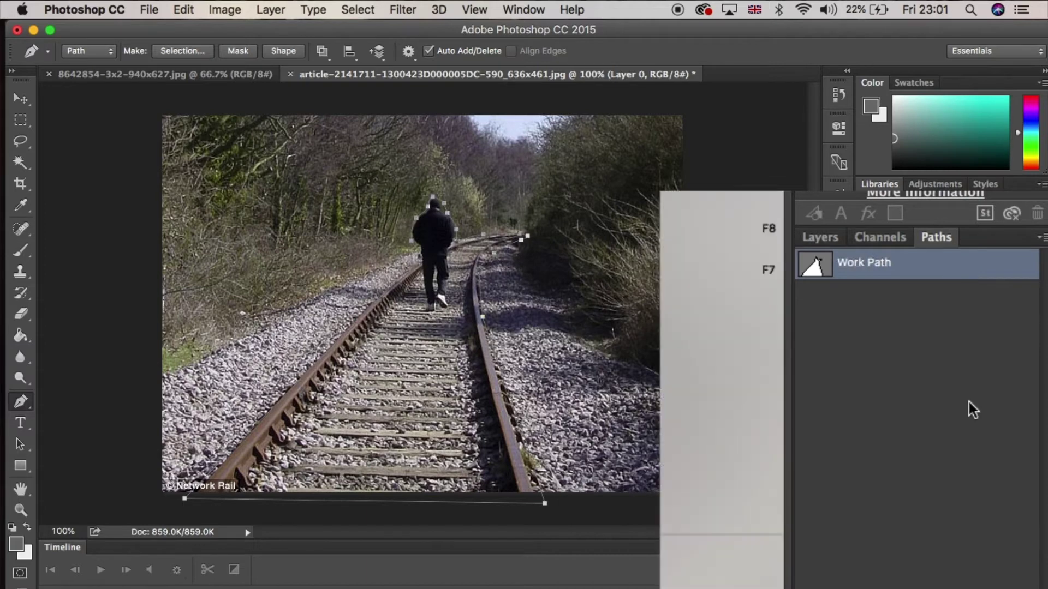
right_click(961, 264)
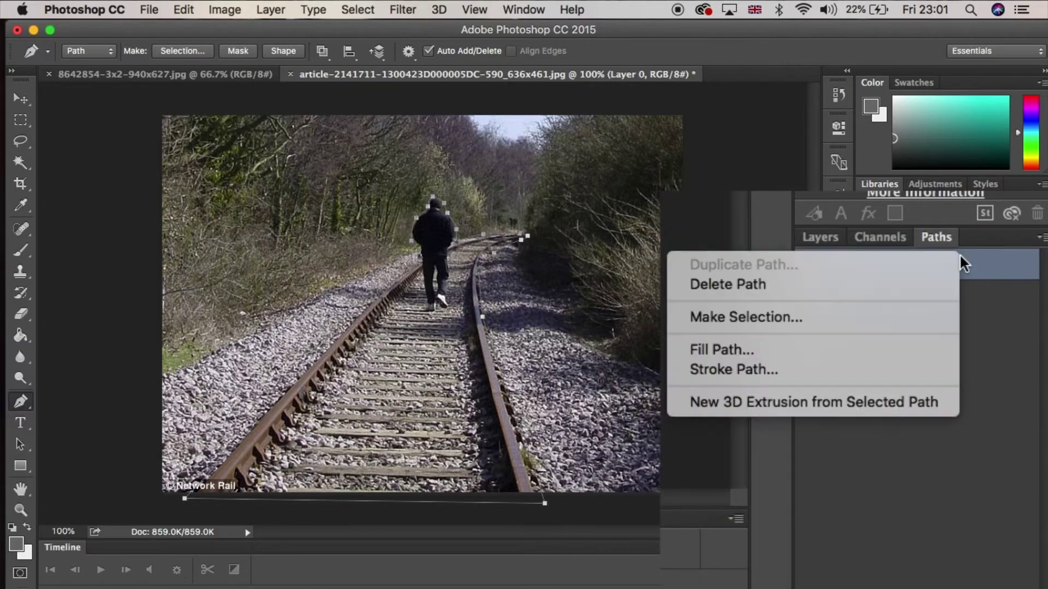
left_click(920, 322)
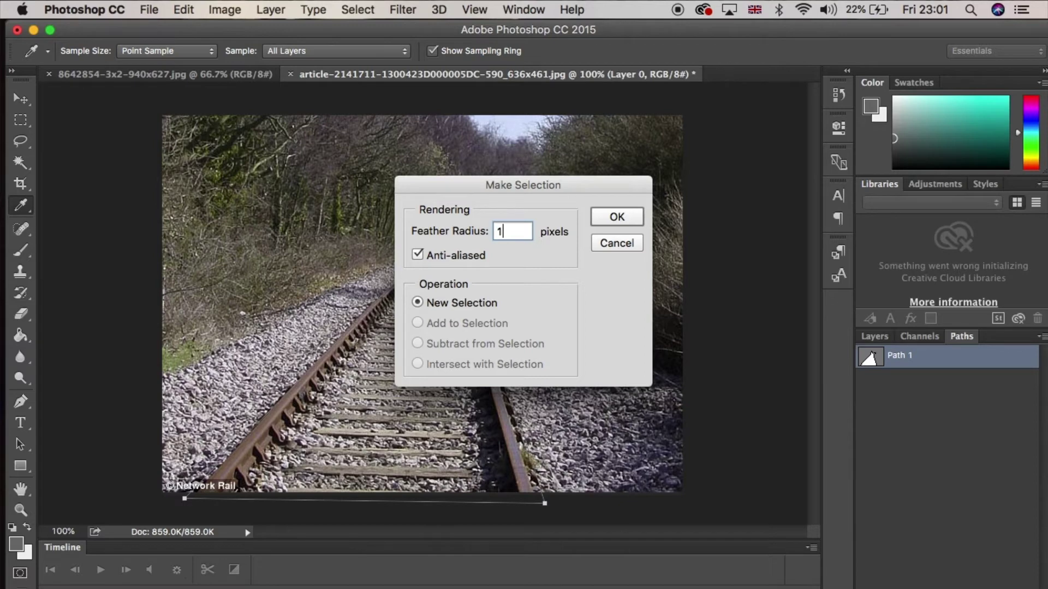
key("Return")
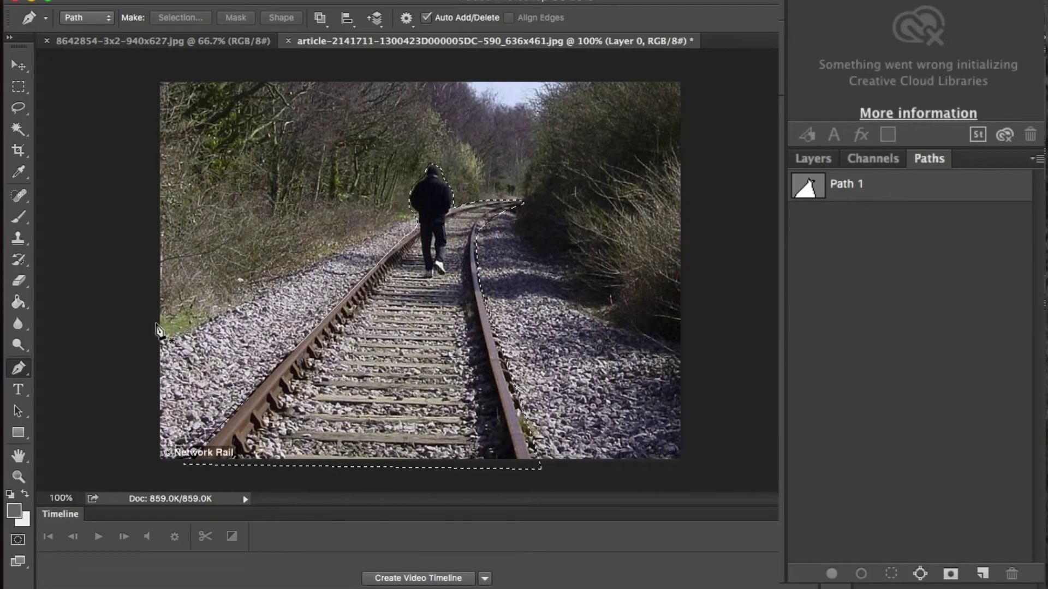
left_click(825, 167)
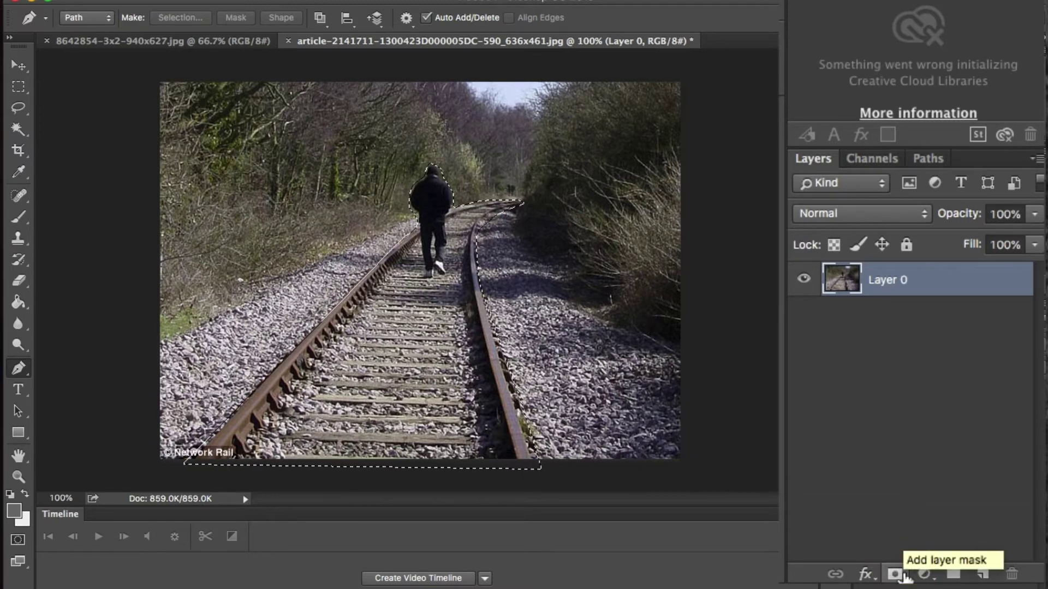
left_click(903, 575)
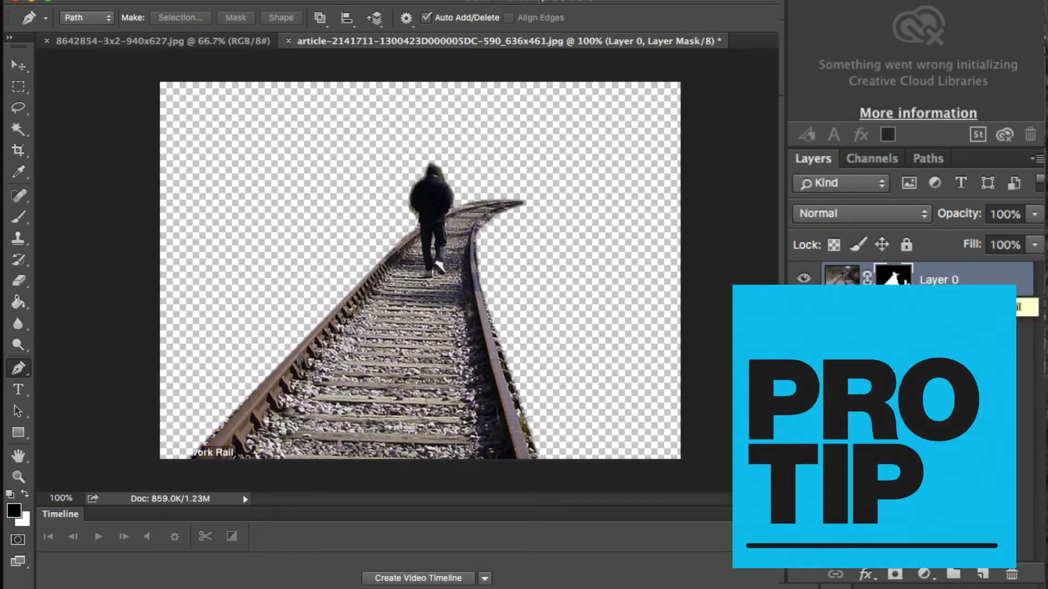
- Invert Layer 0's mask and invert it back twice to compare the cutout with its background
key("super+i")
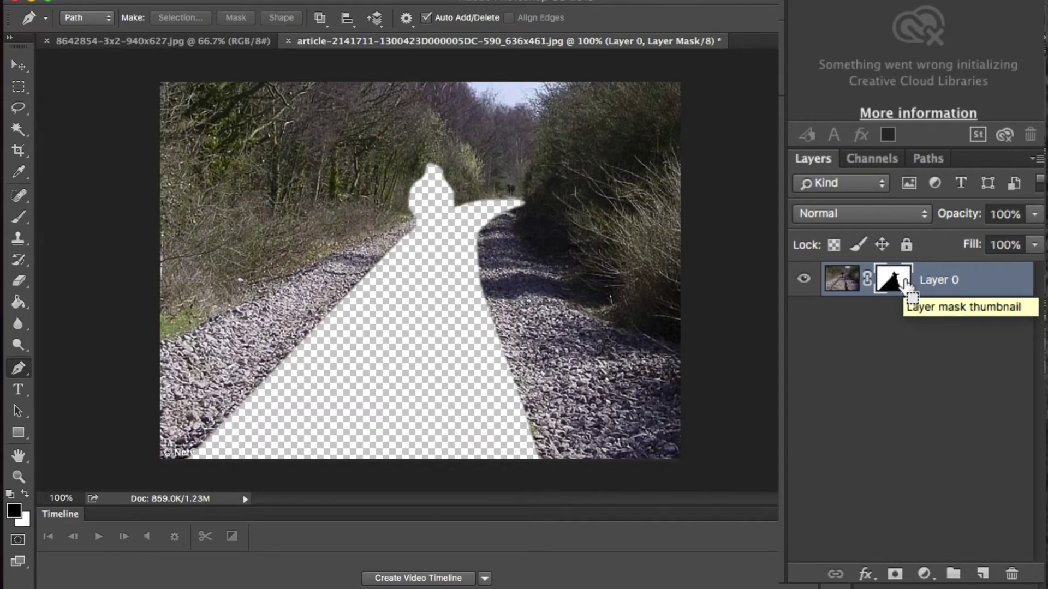
key("super+i")
key("super+i")
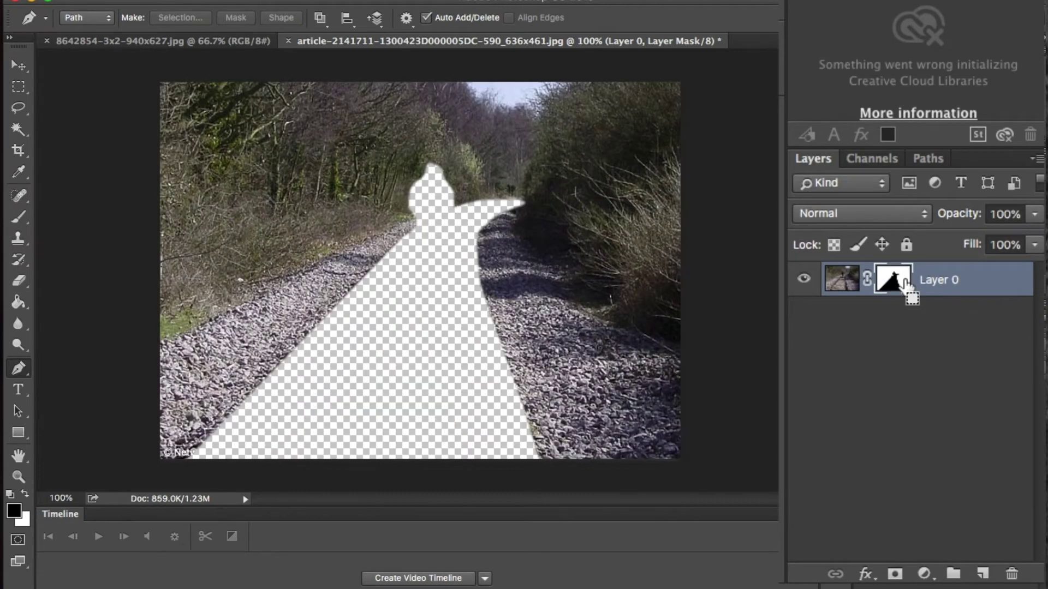
key("super+i")
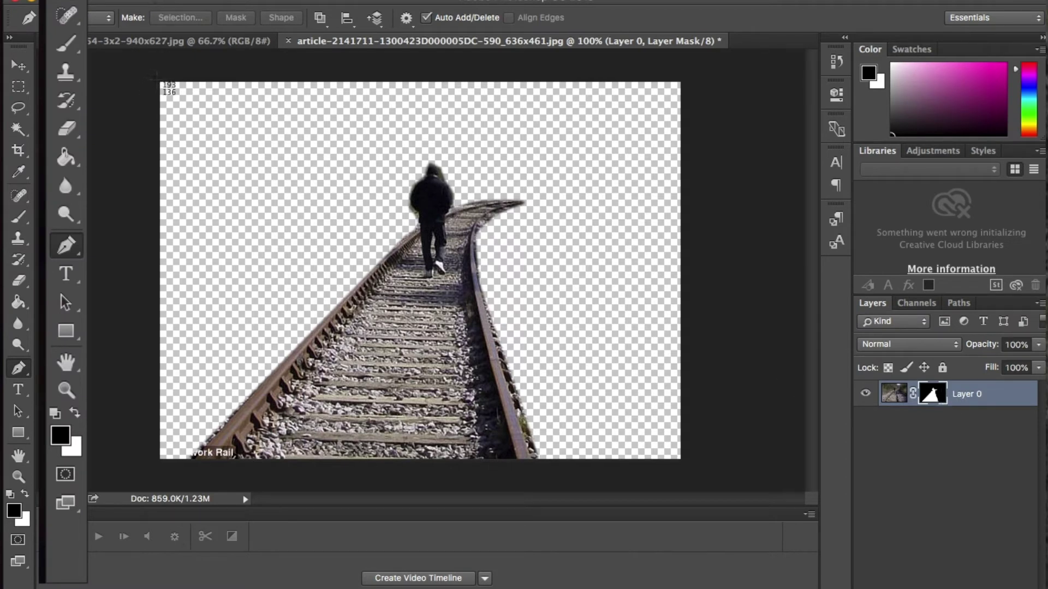
- Examine the edges of the masked man and the adjoining rails up close for leftover background fringe
left_click_drag(159, 82, 679, 459)
key("ctrl+plus")
key("ctrl+plus")
key("ctrl+plus")
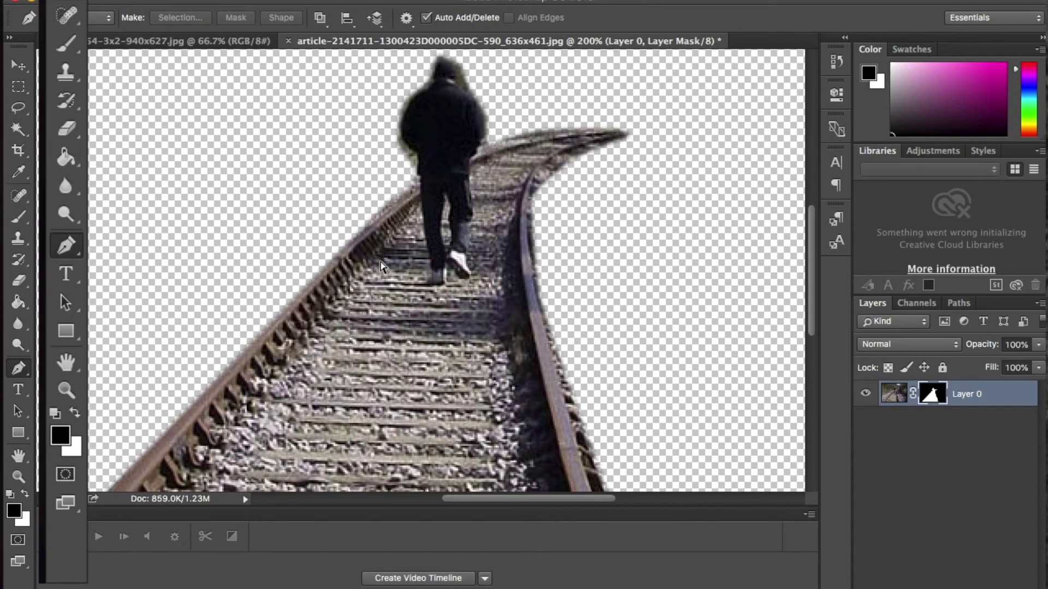
key("ctrl+plus")
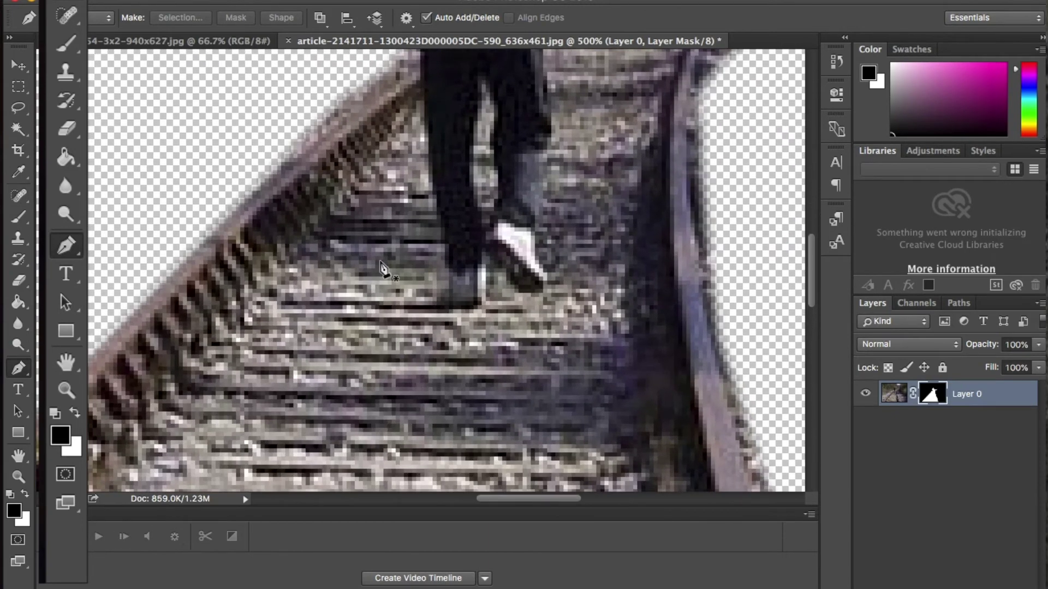
left_click_drag(434, 230, 431, 494)
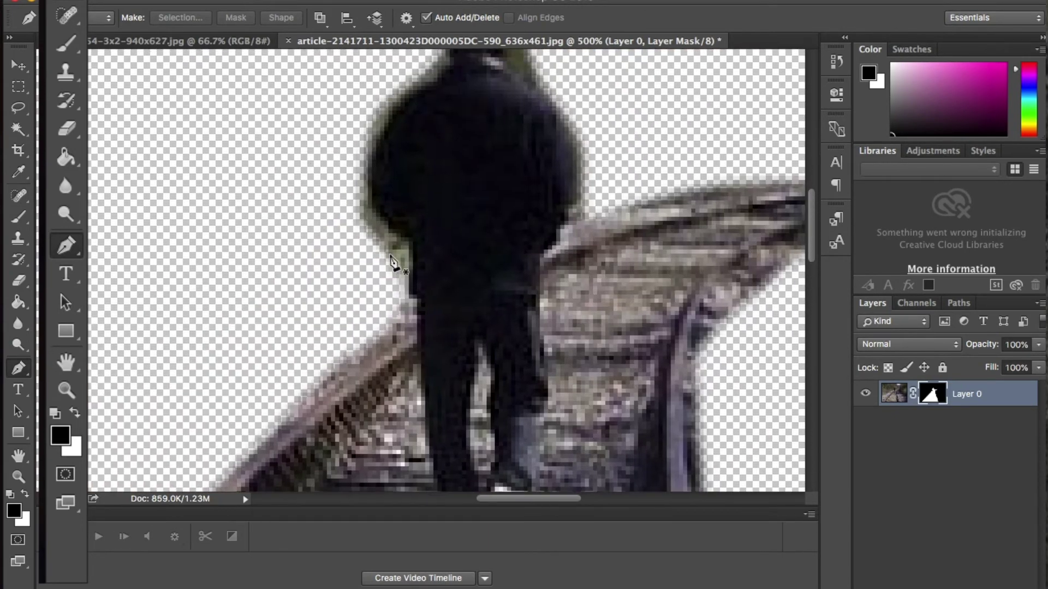
key("v")
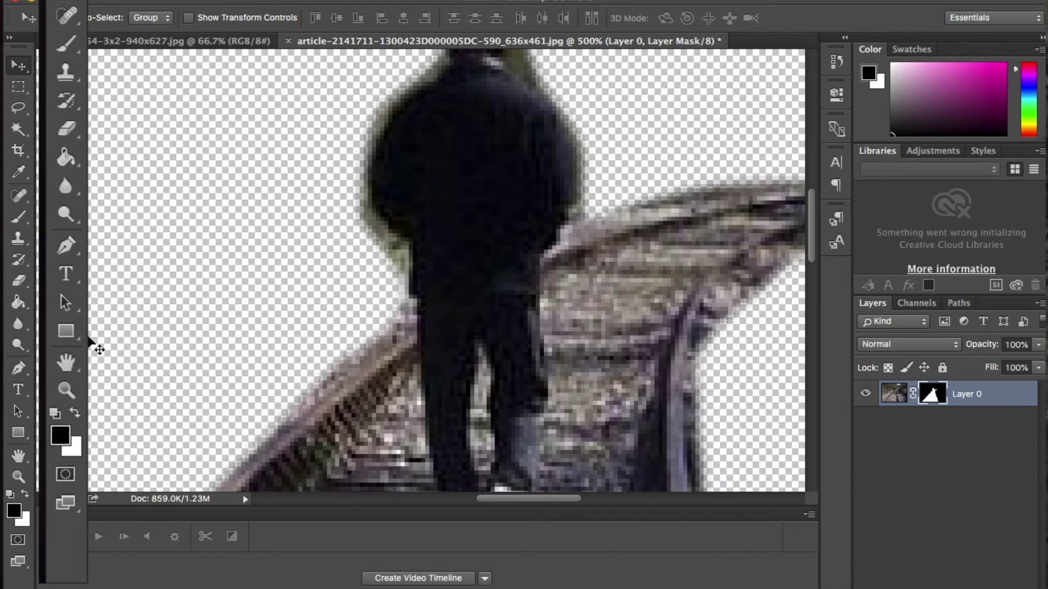
- Choose the Brush tool and replace the current brush presets with the Assorted Brushes set
left_click(25, 219)
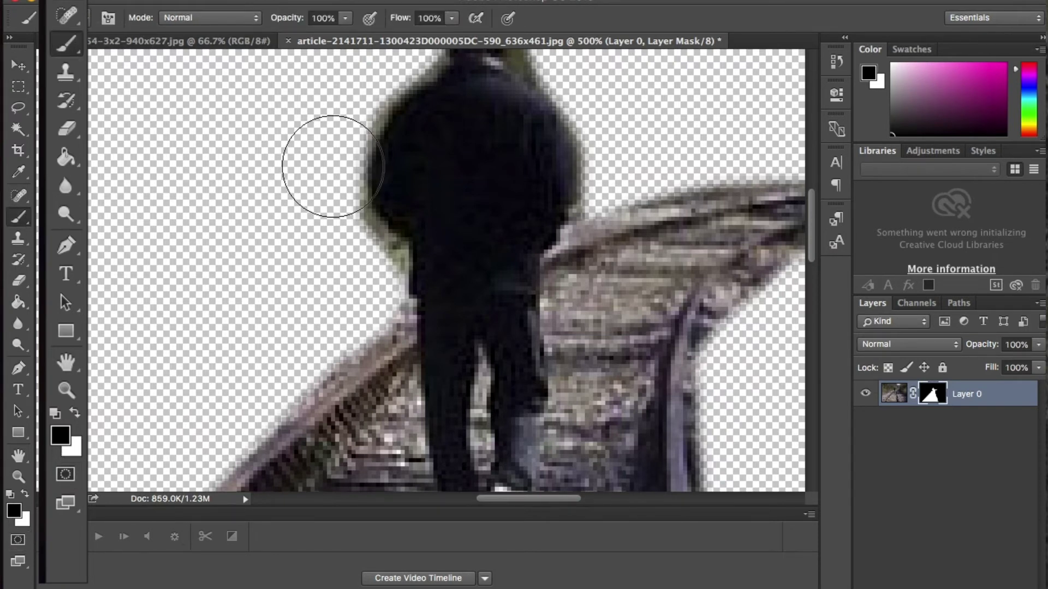
left_click(86, 18)
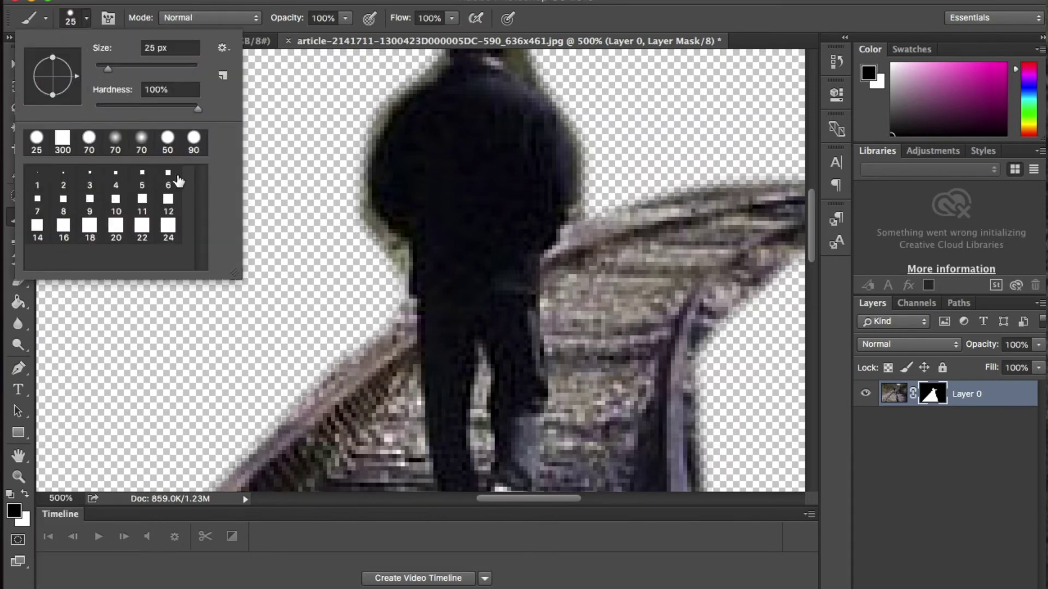
left_click(222, 48)
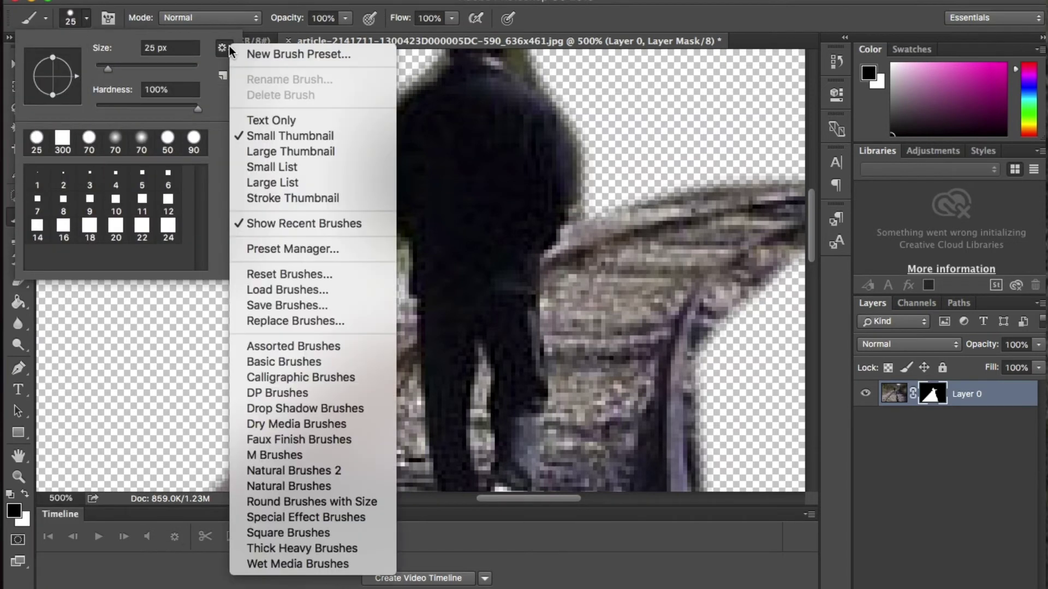
left_click(313, 346)
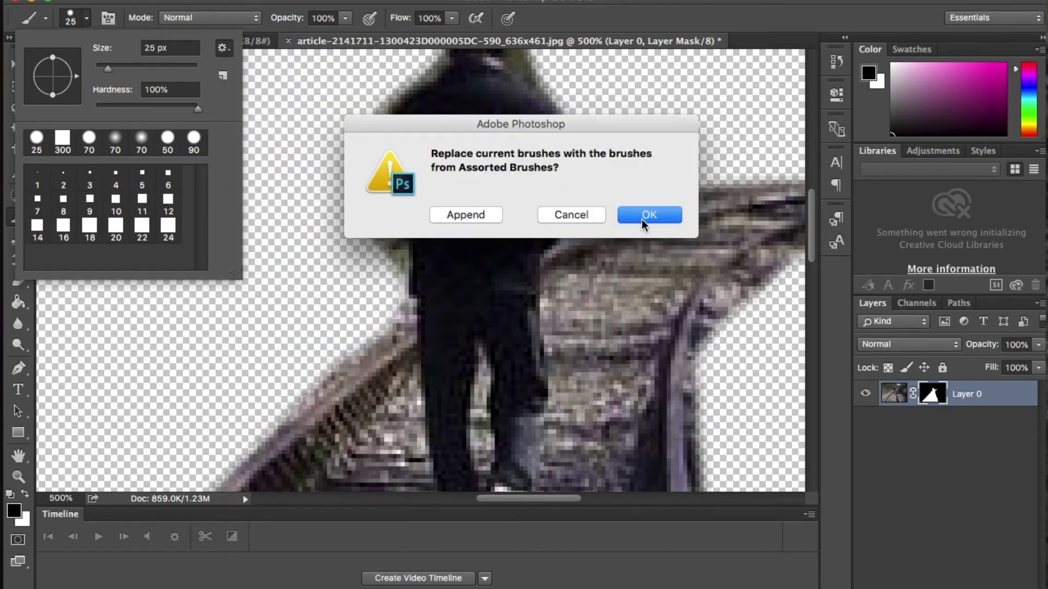
left_click(648, 214)
mouse_move(204, 199)
left_mouse_down()
mouse_move(202, 247)
mouse_move(198, 165)
left_mouse_up()
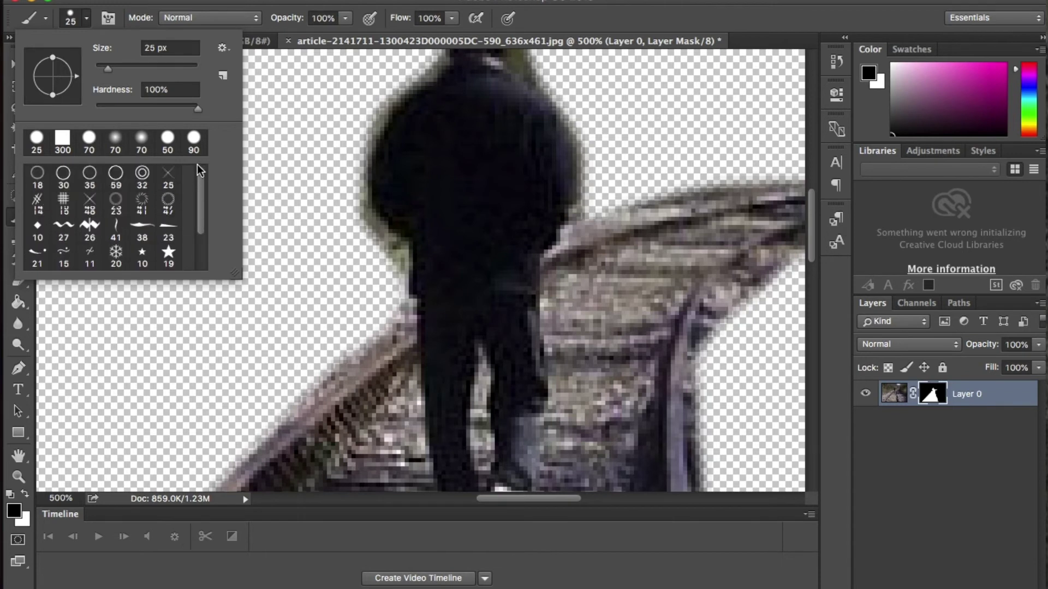
- Set a soft round brush to 6 px and 0% hardness and mask out the green fringe below the man's left arm
left_click(112, 143)
left_click_drag(132, 66, 98, 70)
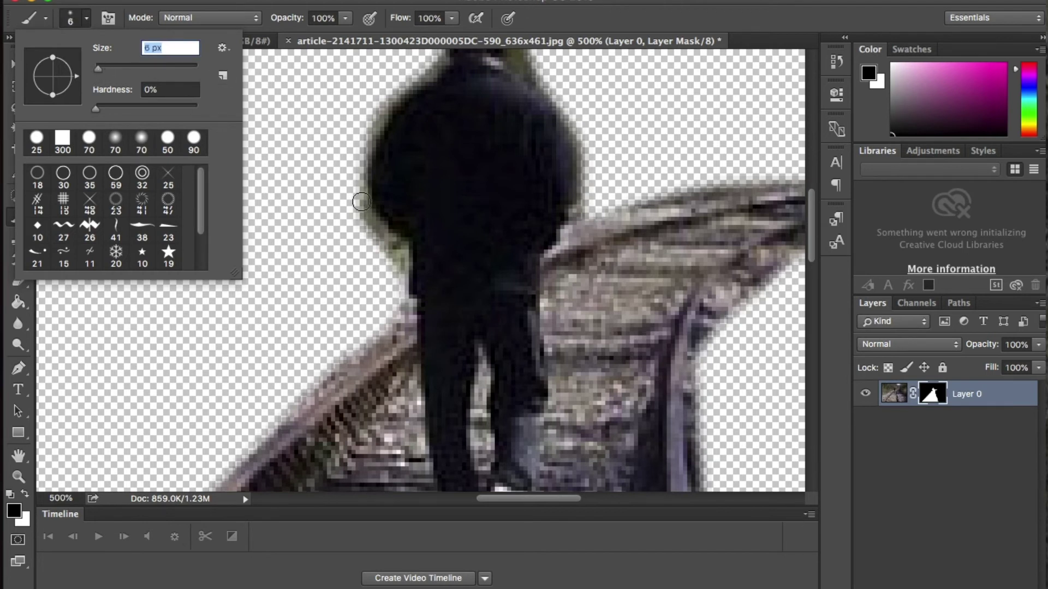
key("Return")
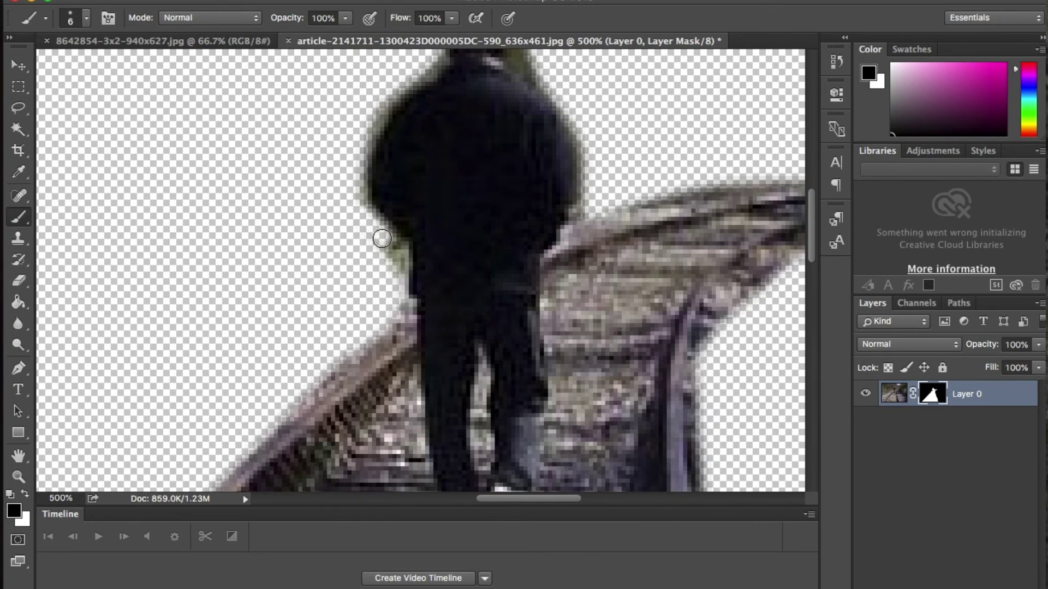
mouse_move(384, 244)
left_mouse_down()
mouse_move(397, 290)
mouse_move(316, 382)
left_mouse_up()
- Try painting white on the mask beside the left rail to restore part of the photo
key("x")
mouse_move(381, 294)
left_mouse_down()
mouse_move(327, 245)
mouse_move(343, 335)
left_mouse_up()
key("ctrl+z")
key("x")
- Paint black on Layer 0's mask along the man and both rails to clean up the remaining cutout edges
mouse_move(453, 123)
left_mouse_down()
mouse_move(423, 180)
mouse_move(636, 322)
left_mouse_up()
key("h")
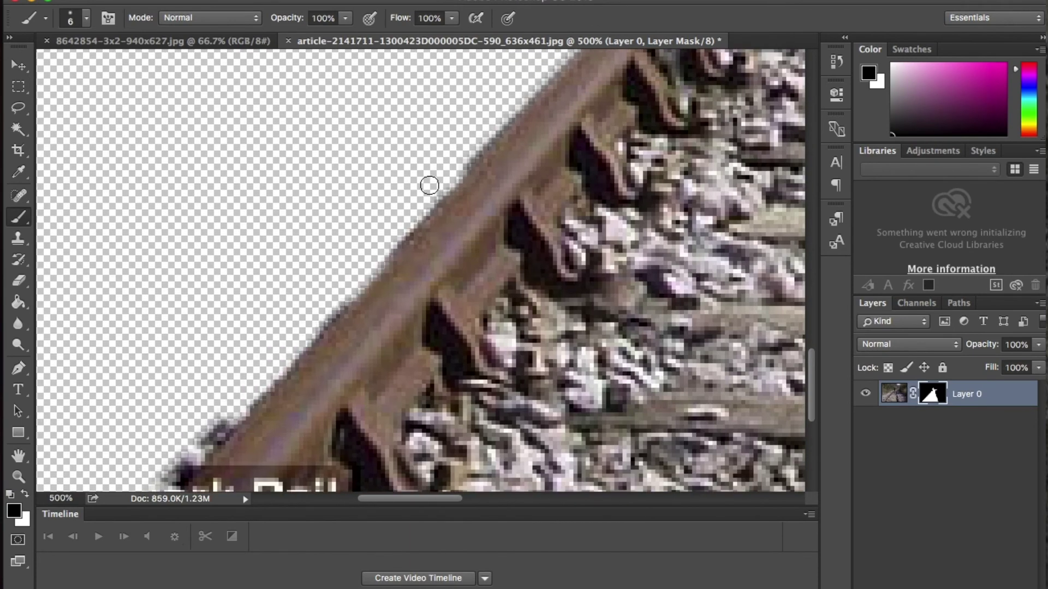
left_click_drag(336, 319, 460, 157)
scroll(460, 156, "down", 5)
left_click_drag(404, 188, 297, 300)
scroll(297, 300, "right", 15)
mouse_move(327, 483)
left_mouse_down()
mouse_move(238, 226)
mouse_move(369, 455)
left_mouse_up()
mouse_move(265, 156)
left_mouse_down()
mouse_move(320, 306)
mouse_move(333, 401)
left_mouse_up()
left_click_drag(383, 277, 435, 367)
left_click_drag(311, 95, 388, 586)
left_click_drag(308, 423, 289, 273)
mouse_move(519, 81)
left_mouse_down()
mouse_move(467, 102)
mouse_move(299, 234)
left_mouse_up()
left_click_drag(460, 220, 417, 386)
- Bring the hand-held phone photo from 8642854-3x2-940x627.jpg into the railway document as a layer beneath Layer 0
key("super+1")
left_click(163, 41)
left_click_drag(161, 95, 374, 262)
key("super+z")
key("m")
left_click(311, 41)
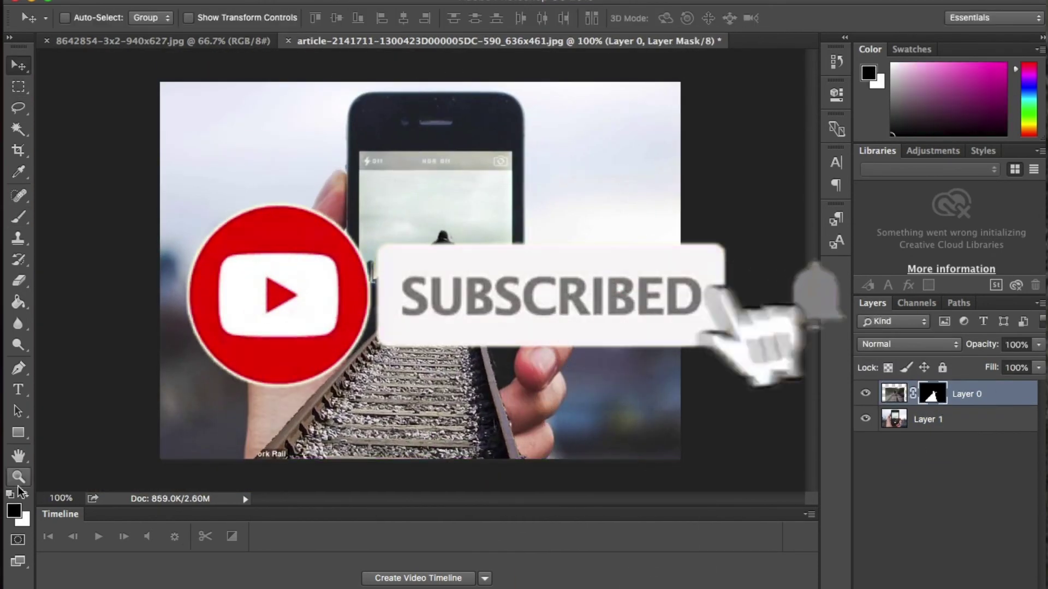
- Reveal the railway photo's trees across the whole phone screen by painting white on Layer 0's mask with a 125 px square brush
left_click(16, 67)
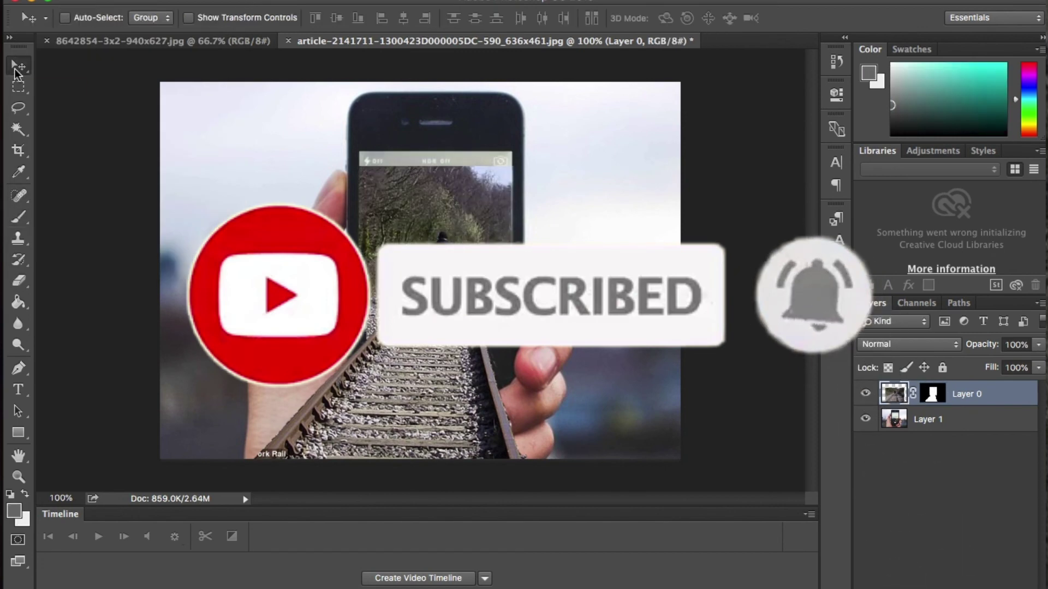
key("Up")
key("Up")
key("Up")
key("Up")
key("Up")
key("Up")
key("Up")
key("Up")
key("Up")
key("Up")
key("Up")
key("Up")
key("Up")
key("Up")
key("Up")
key("Up")
key("Up")
key("Up")
key("b")
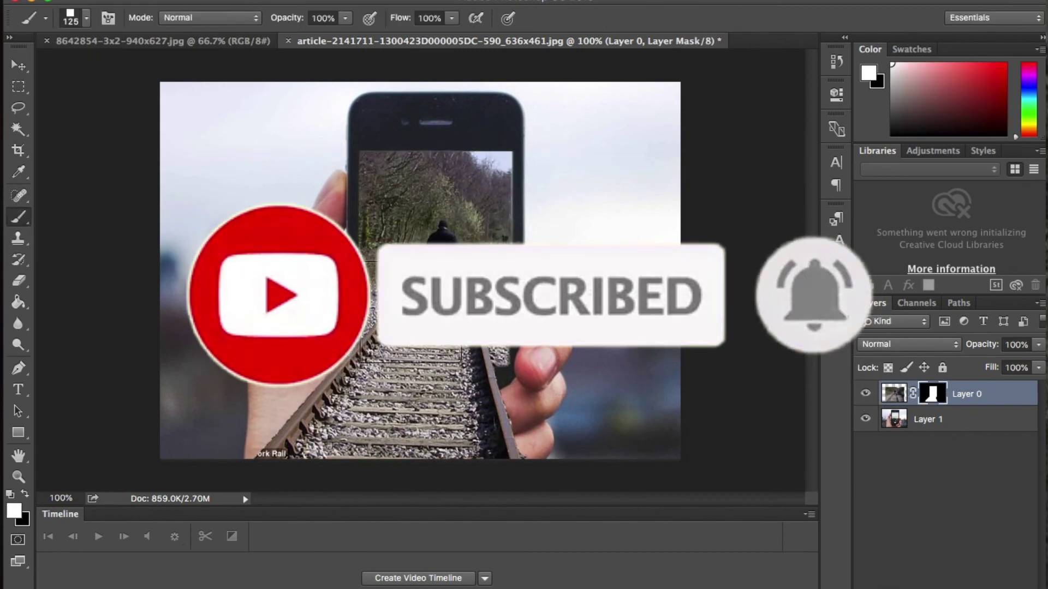